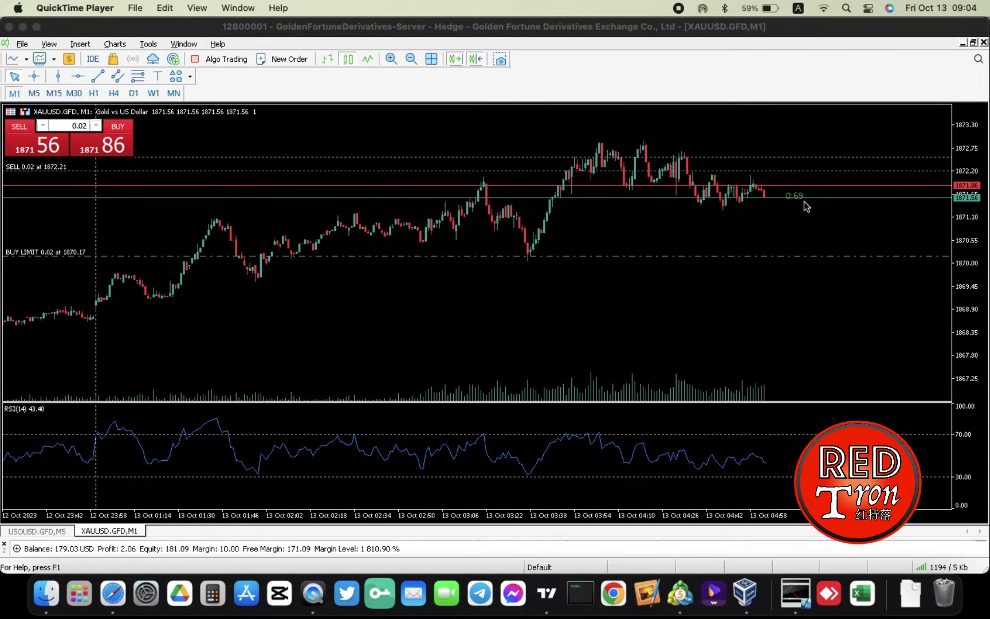
Bring the MetaTrader 5 window with the XAUUSD gold chart to the front
{"action": "left_click", "coordinate": [37, 95]}
Switch the XAUUSD chart to M5, then to M15, and zoom in for wider candles
{"action": "left_click", "coordinate": [36, 95]}
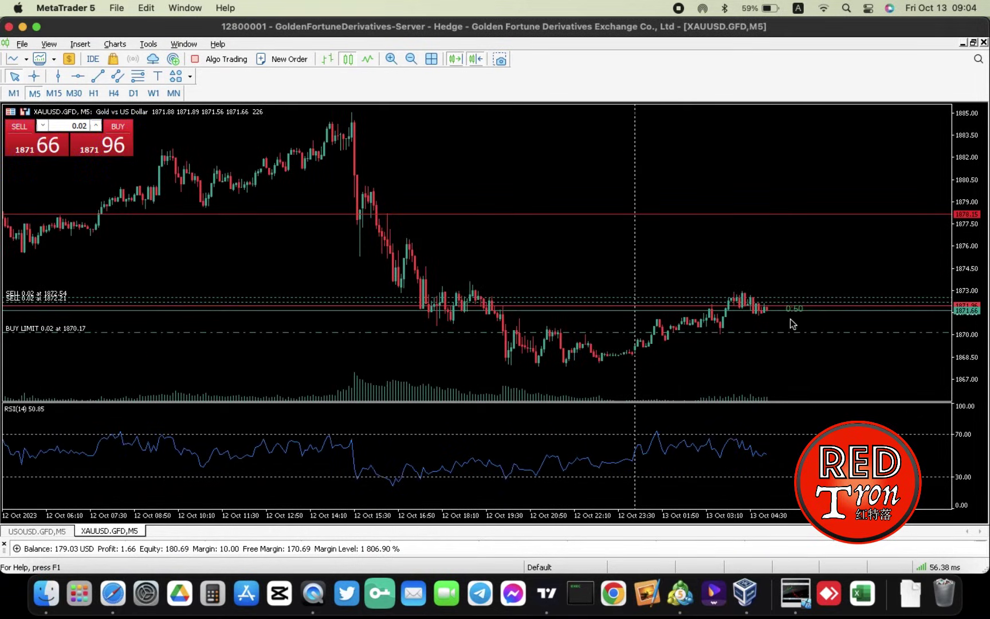
{"action": "left_click", "coordinate": [58, 95]}
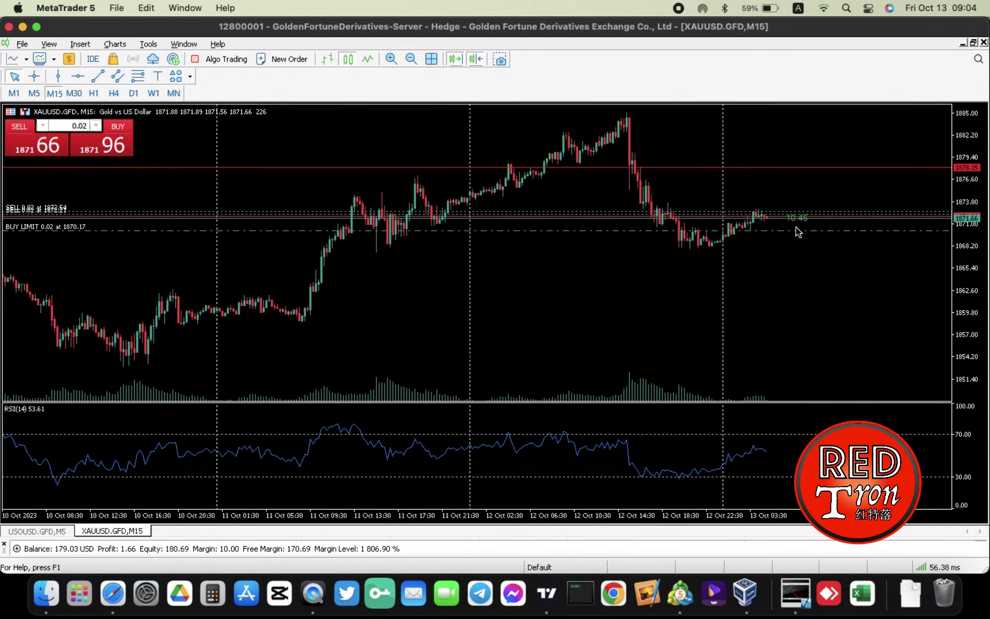
{"action": "left_click", "coordinate": [386, 59]}
{"action": "left_click", "coordinate": [386, 59]}
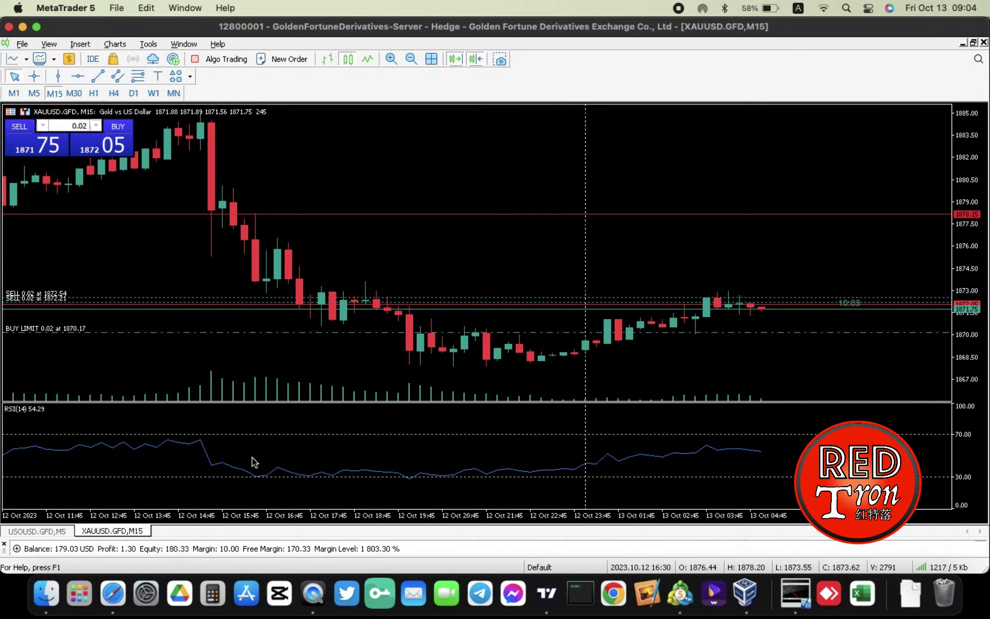
View the Candle Timer Indicator page's candle-timer-indicator.ex5 download in Safari, then minimize Safari
{"action": "left_click", "coordinate": [121, 583]}
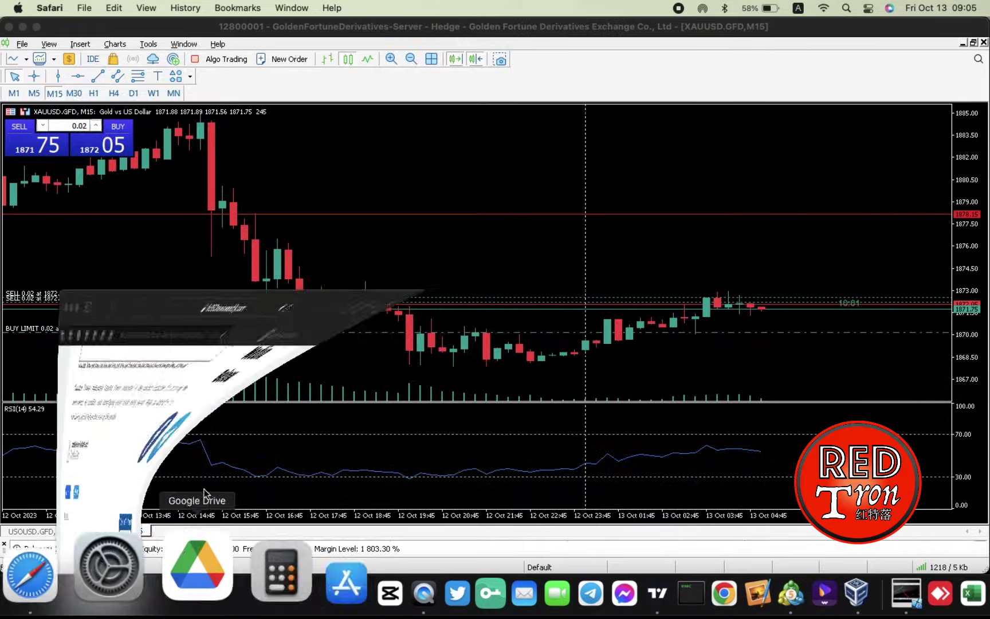
{"action": "scroll", "coordinate": [537, 309], "scroll_direction": "up", "scroll_amount": 15}
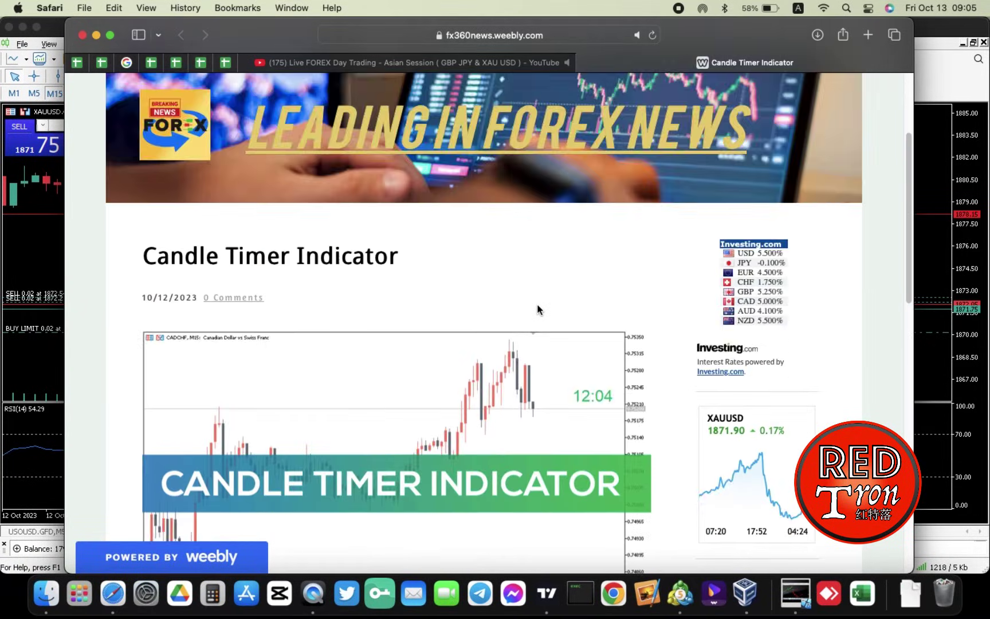
{"action": "scroll", "coordinate": [458, 321], "scroll_direction": "down", "scroll_amount": 8}
{"action": "scroll", "coordinate": [298, 286], "scroll_direction": "up", "scroll_amount": 5}
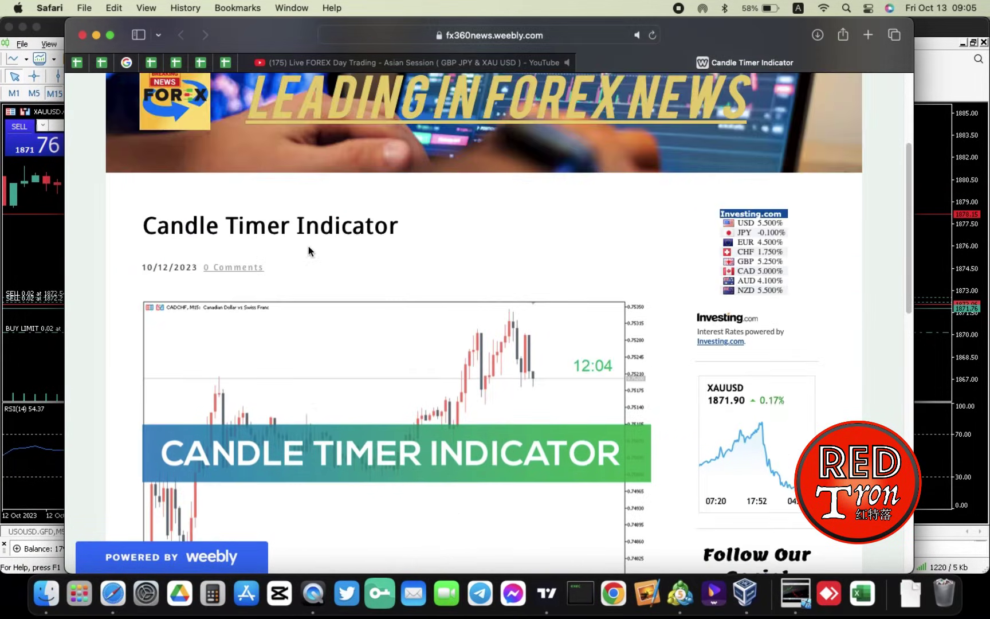
{"action": "scroll", "coordinate": [358, 266], "scroll_direction": "down", "scroll_amount": 3}
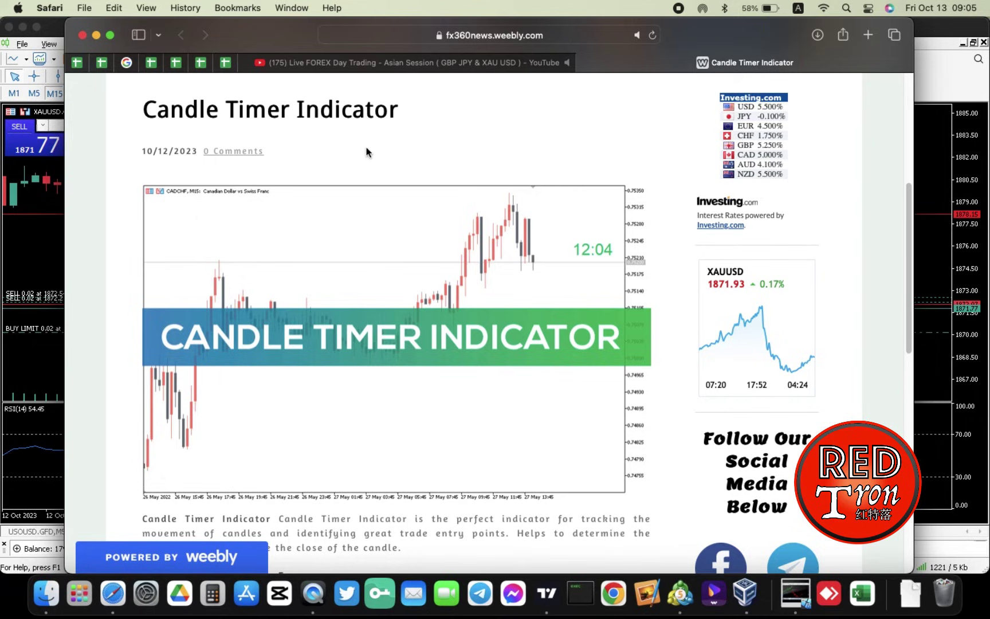
{"action": "scroll", "coordinate": [418, 376], "scroll_direction": "down", "scroll_amount": 6}
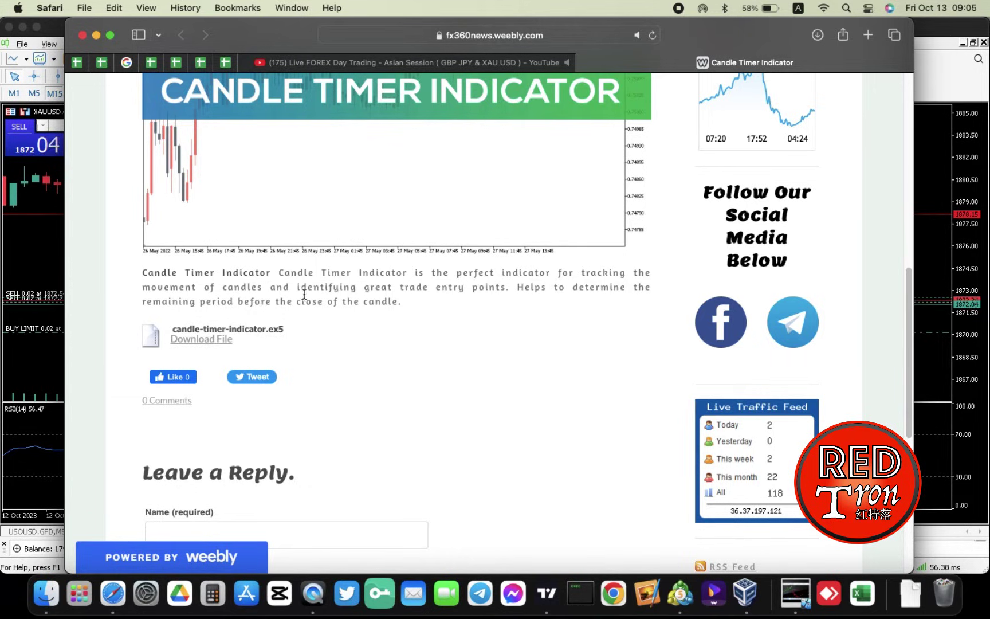
{"action": "left_click", "coordinate": [96, 35]}
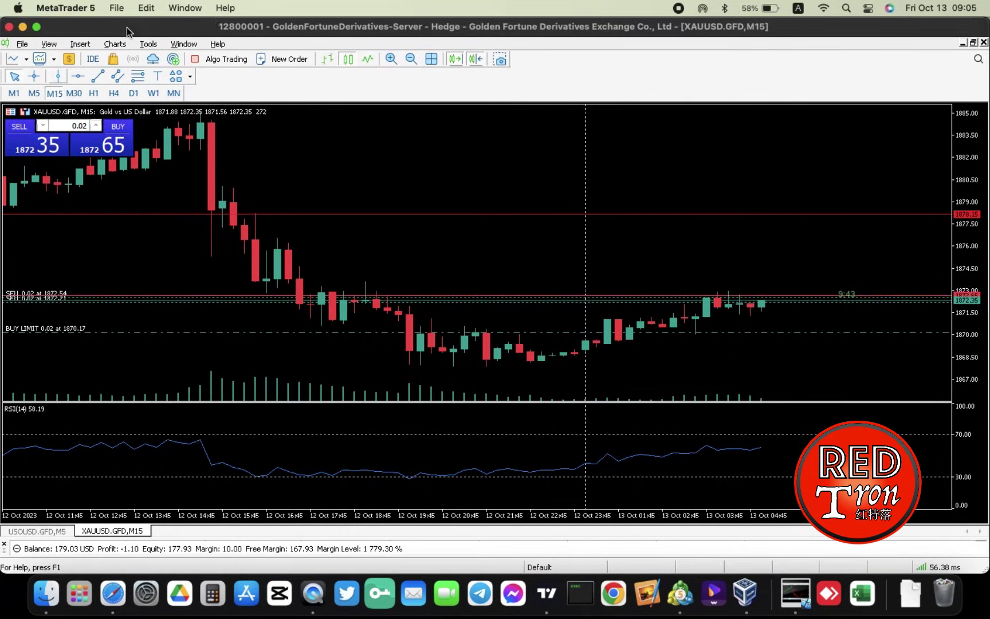
Activate MetaTrader 5 and open its data folder via File › Open Data Folder
{"action": "mouse_move", "coordinate": [126, 27]}
{"action": "left_mouse_down"}
{"action": "mouse_move", "coordinate": [106, 21]}
{"action": "mouse_move", "coordinate": [134, 20]}
{"action": "left_mouse_up"}
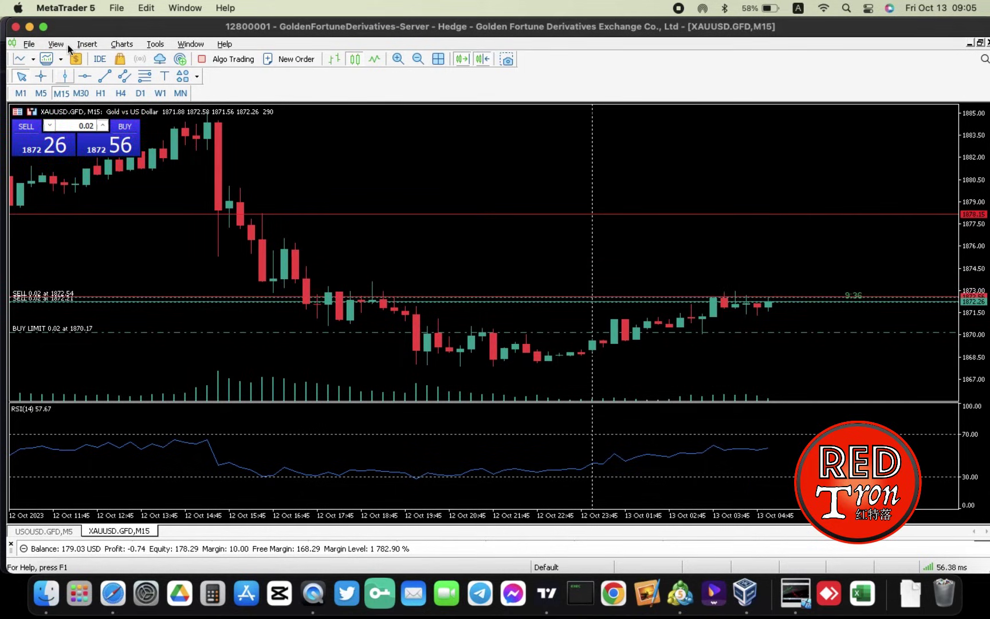
{"action": "left_click", "coordinate": [28, 44]}
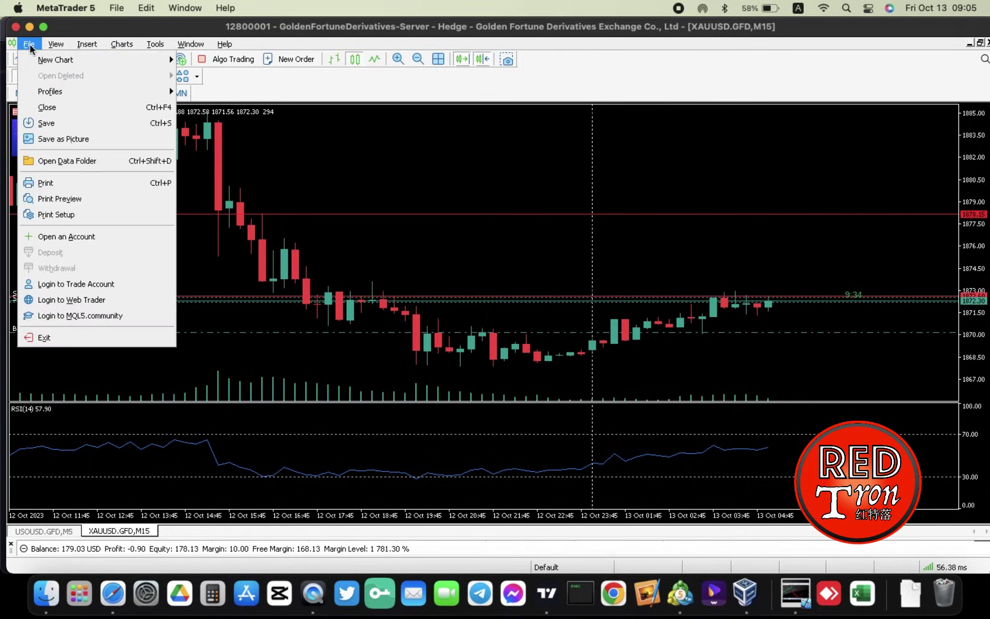
{"action": "mouse_move", "coordinate": [32, 67]}
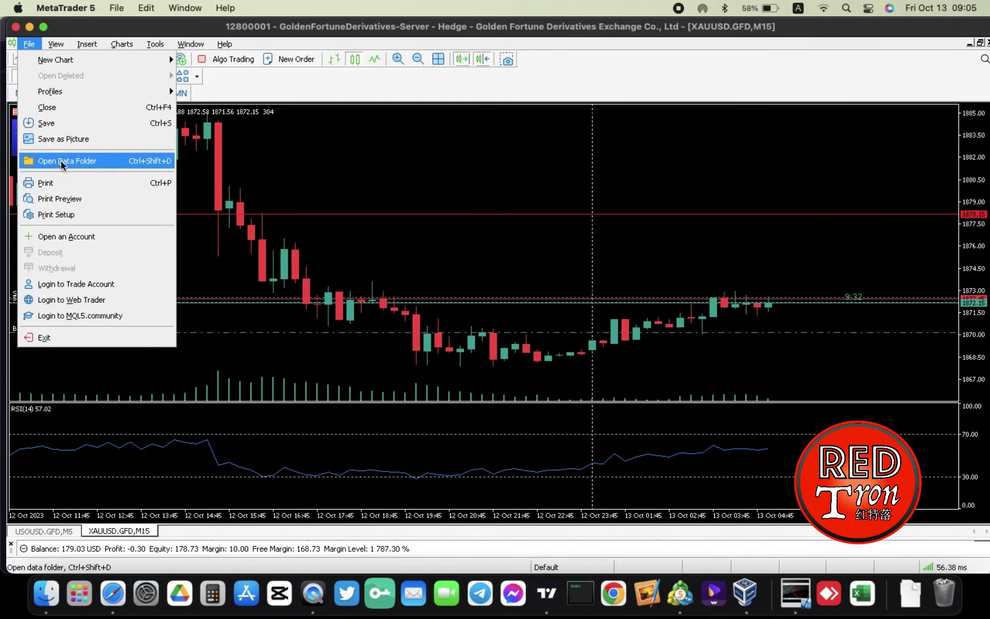
{"action": "left_click", "coordinate": [92, 165]}
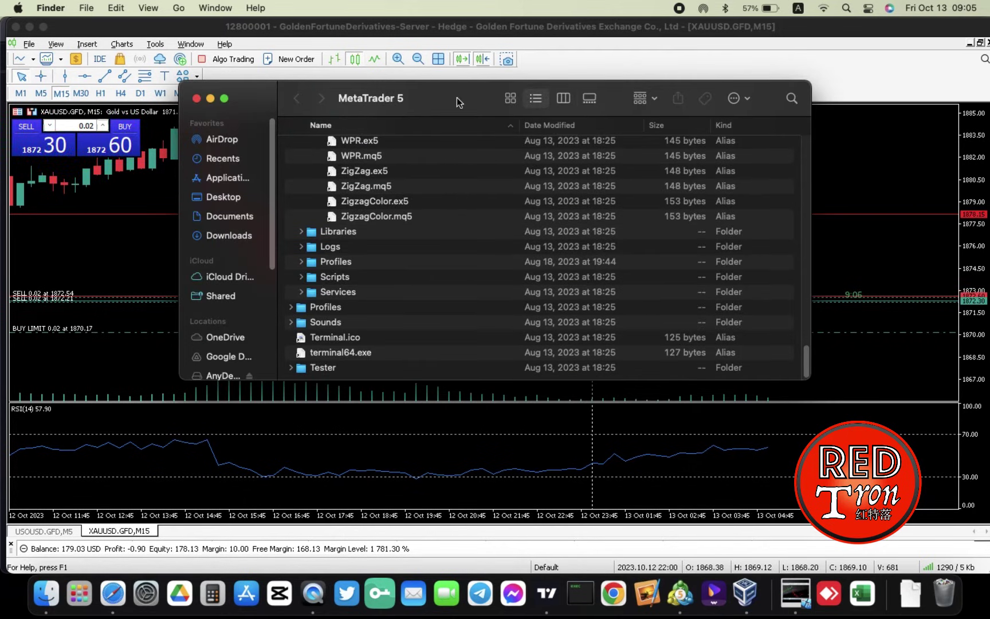
Reposition the data folder window and browse the MQL5 Indicators folder, collapsing and re-expanding it
{"action": "left_click_drag", "start_coordinate": [456, 97], "coordinate": [405, 138]}
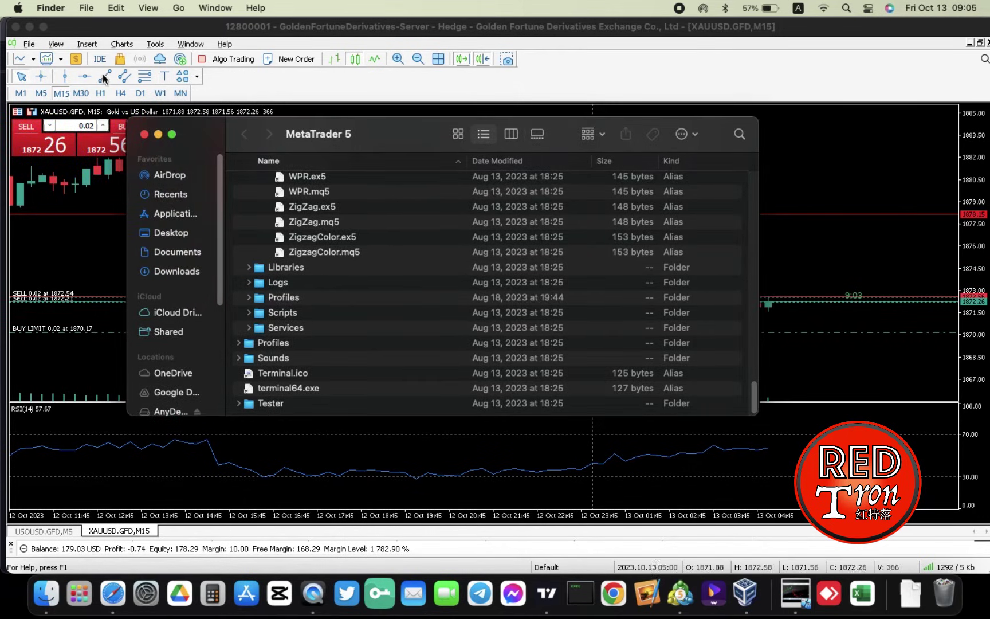
{"action": "left_click_drag", "start_coordinate": [414, 131], "coordinate": [453, 126]}
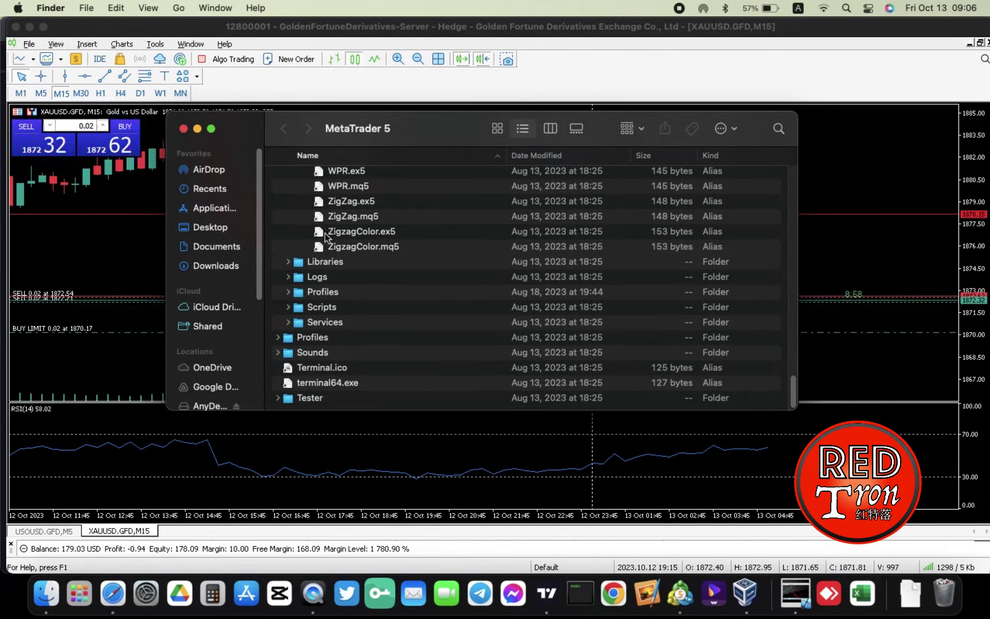
{"action": "scroll", "coordinate": [439, 322], "scroll_direction": "down", "scroll_amount": 1}
{"action": "scroll", "coordinate": [439, 323], "scroll_direction": "up", "scroll_amount": 20}
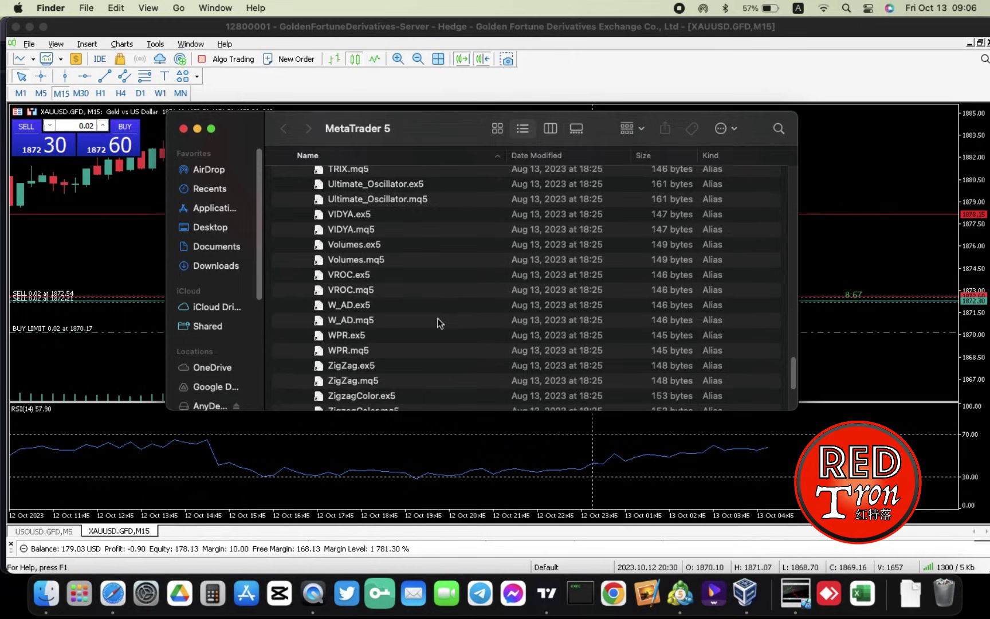
{"action": "scroll", "coordinate": [326, 327], "scroll_direction": "up", "scroll_amount": 15}
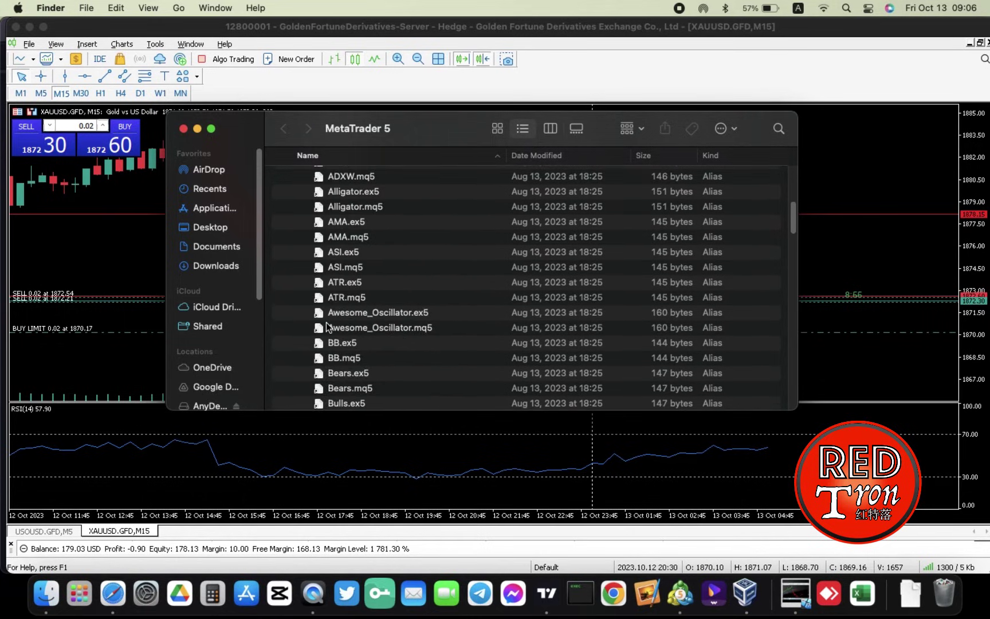
{"action": "scroll", "coordinate": [317, 295], "scroll_direction": "down", "scroll_amount": 4}
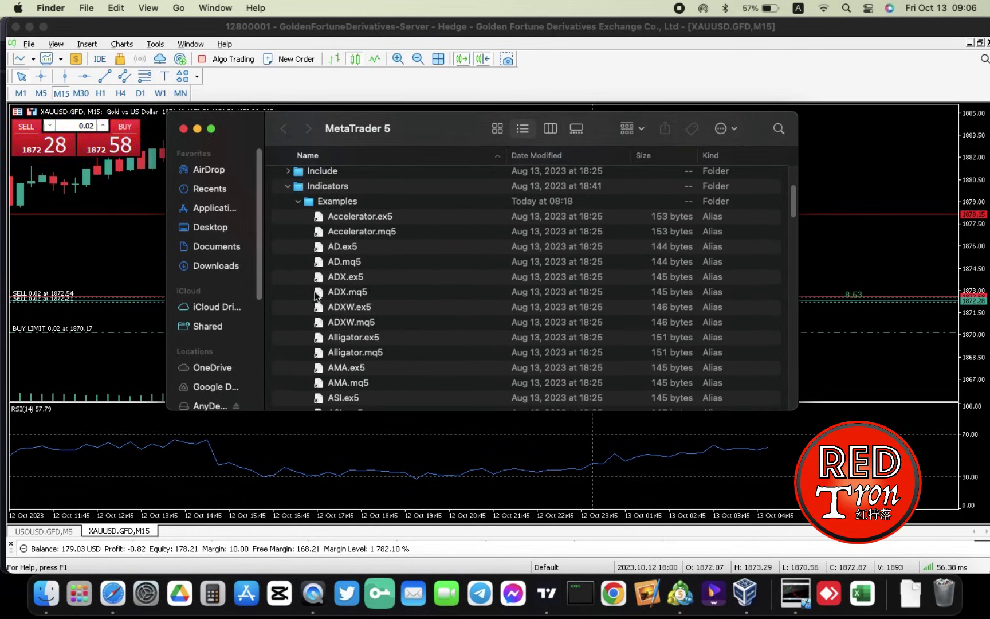
{"action": "left_click", "coordinate": [298, 202]}
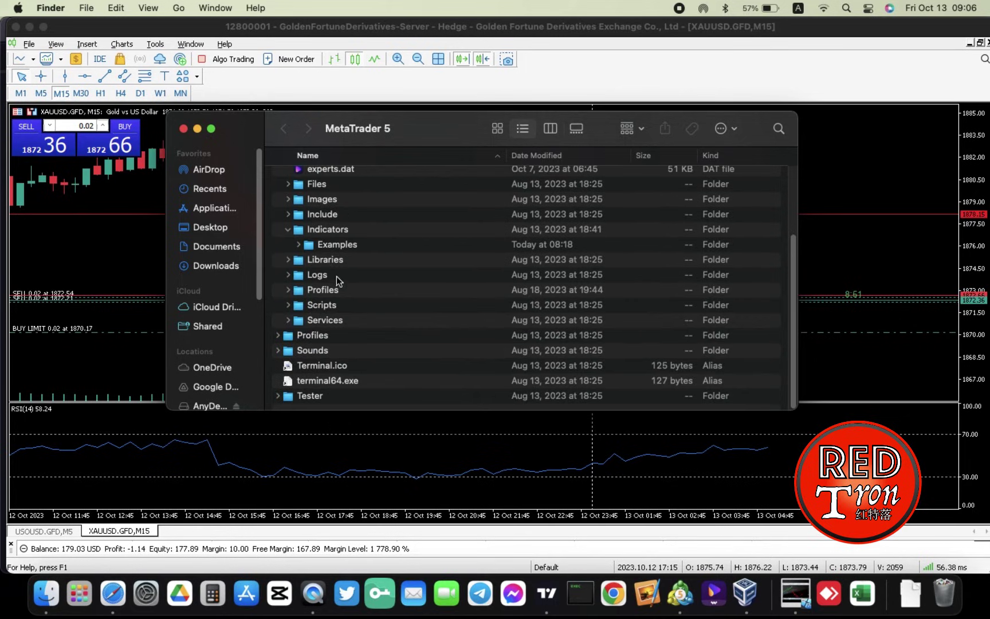
{"action": "scroll", "coordinate": [338, 283], "scroll_direction": "up", "scroll_amount": 5}
{"action": "scroll", "coordinate": [338, 246], "scroll_direction": "down", "scroll_amount": 1}
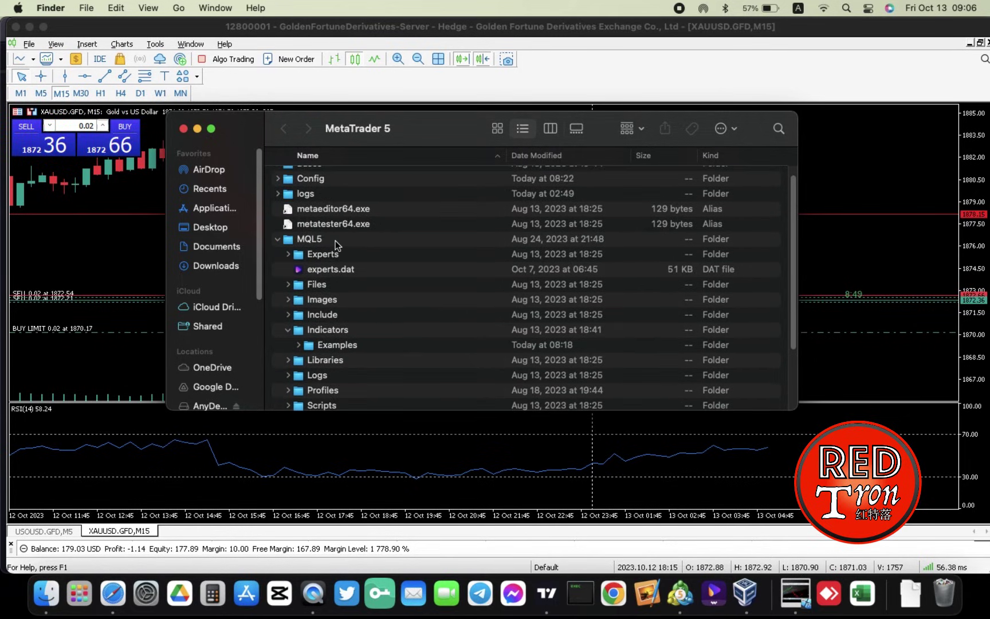
{"action": "left_click", "coordinate": [289, 335]}
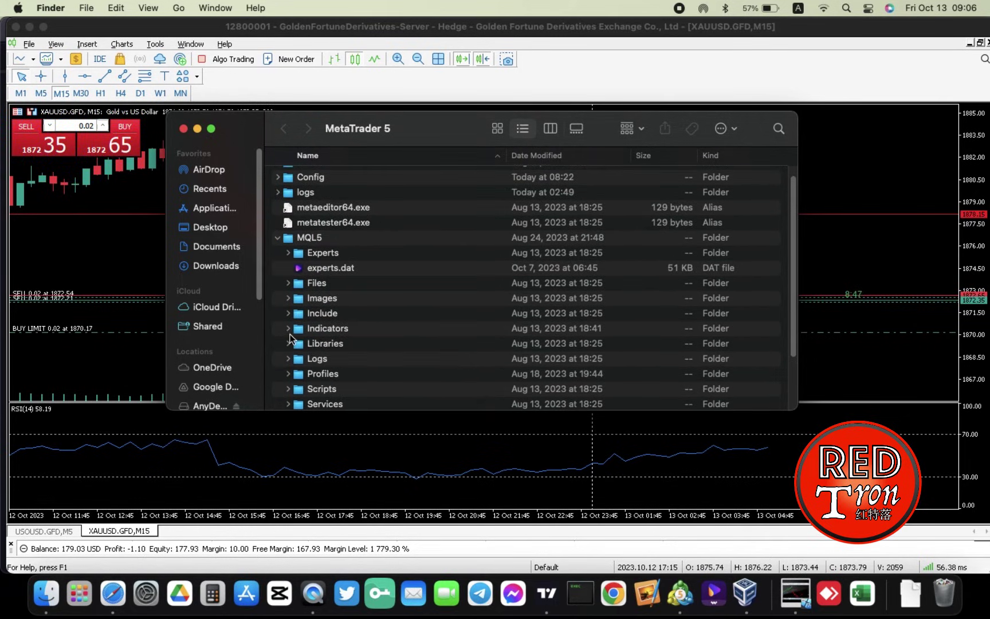
{"action": "left_click", "coordinate": [290, 330]}
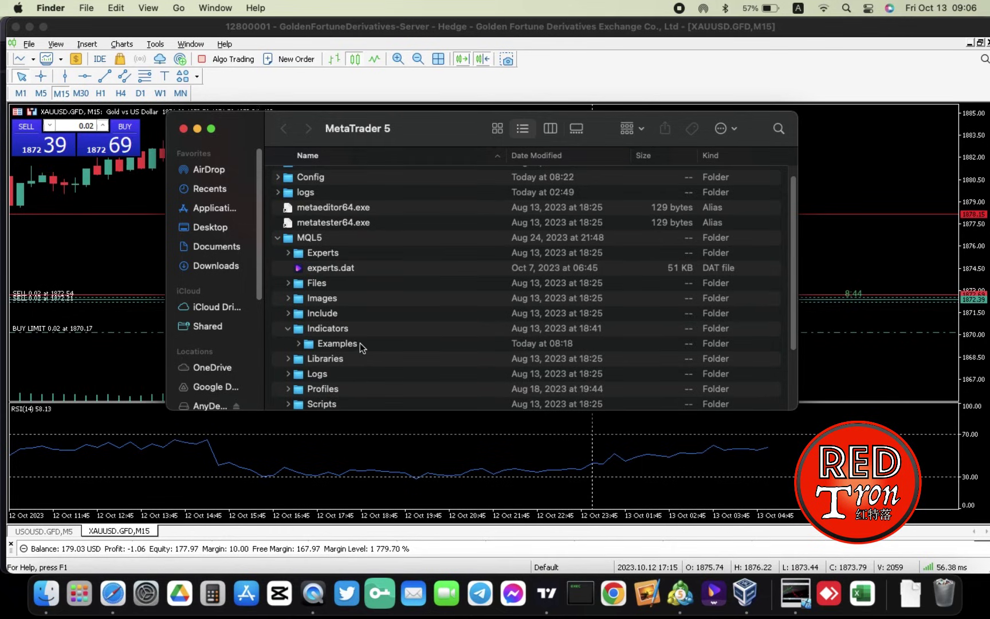
{"action": "scroll", "coordinate": [361, 344], "scroll_direction": "down", "scroll_amount": 2}
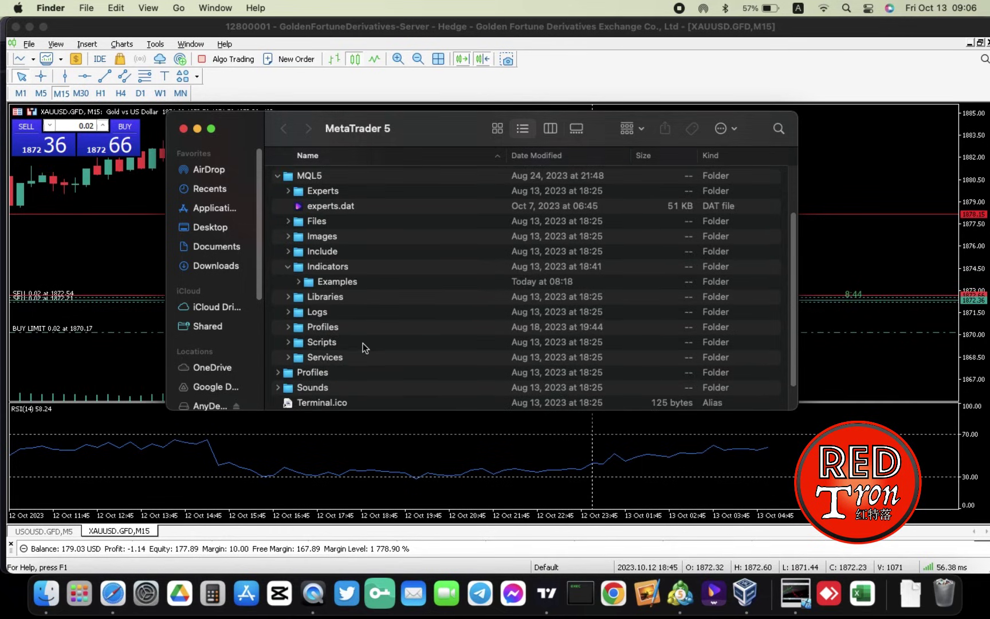
Expand Indicators › Examples to confirm candle-timer-indicator.ex5 is listed, then check the Downloads stack
{"action": "left_click", "coordinate": [301, 283]}
{"action": "scroll", "coordinate": [356, 304], "scroll_direction": "down", "scroll_amount": 5}
{"action": "scroll", "coordinate": [357, 309], "scroll_direction": "down", "scroll_amount": 10}
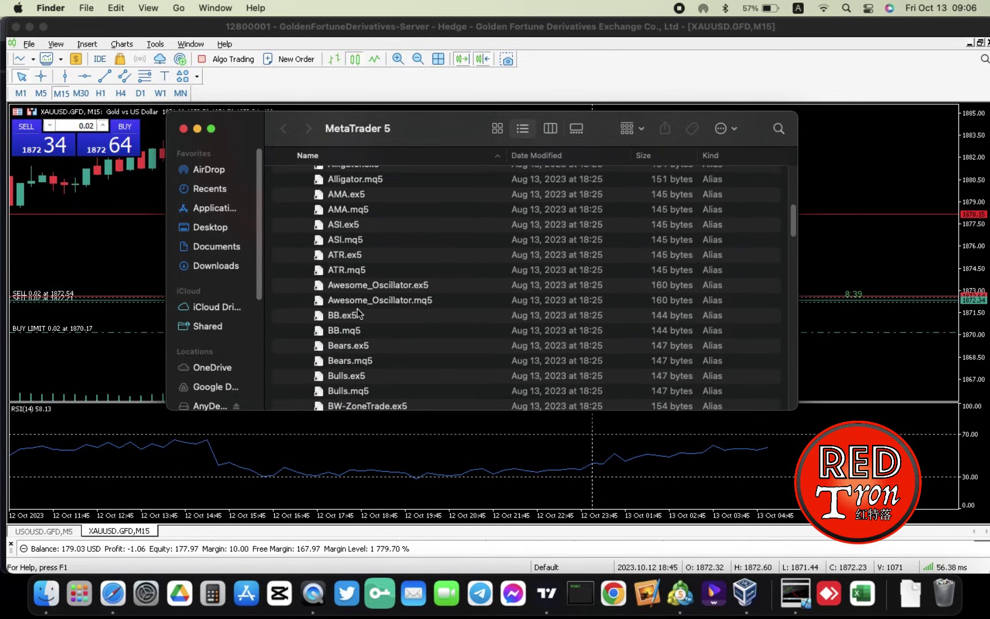
{"action": "scroll", "coordinate": [356, 309], "scroll_direction": "up", "scroll_amount": 1}
{"action": "scroll", "coordinate": [357, 309], "scroll_direction": "up", "scroll_amount": 3}
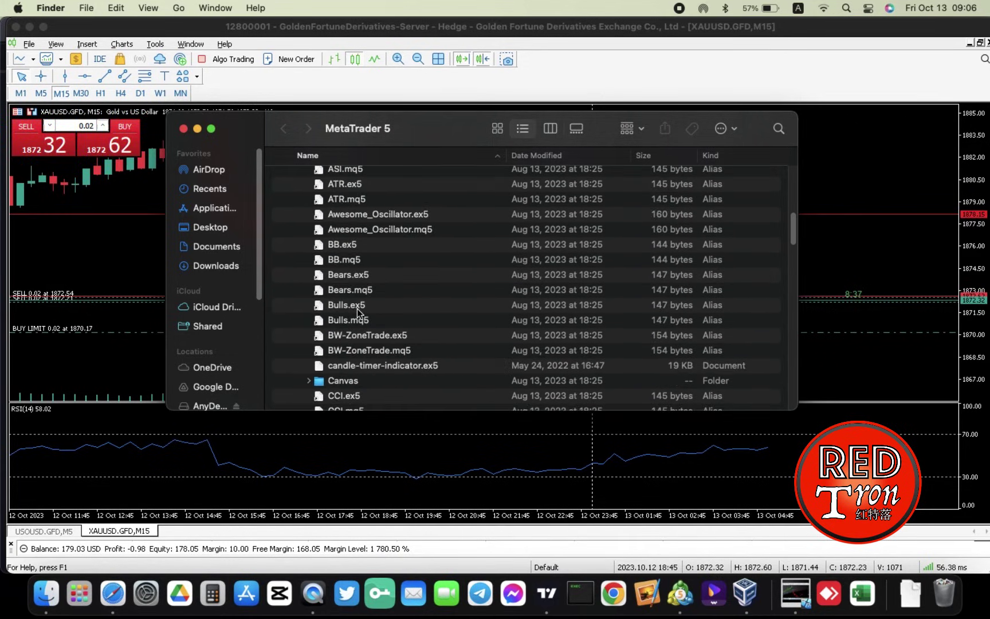
{"action": "scroll", "coordinate": [428, 286], "scroll_direction": "down", "scroll_amount": 10}
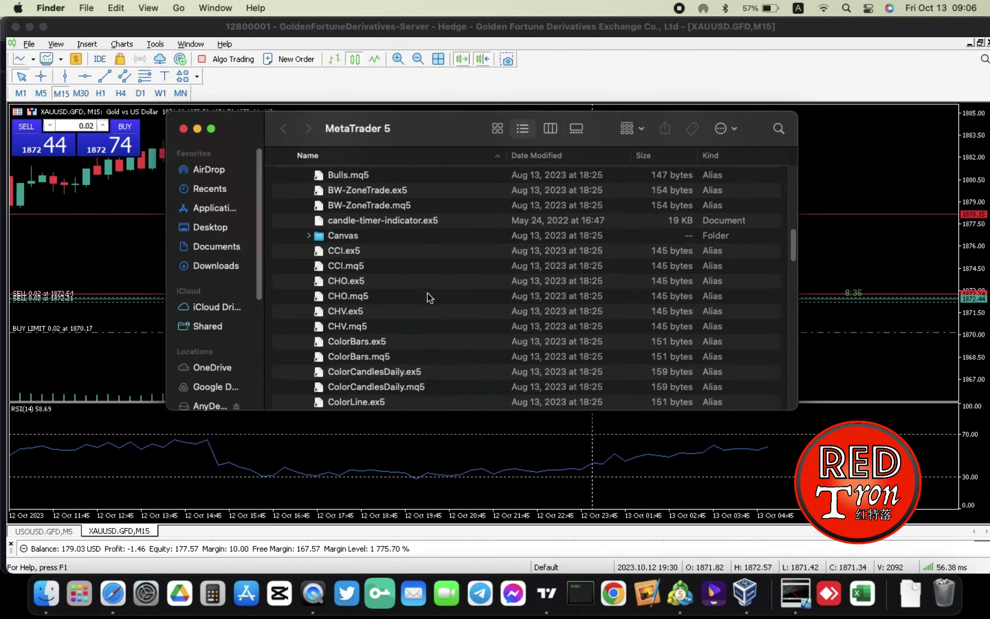
{"action": "left_click", "coordinate": [383, 332]}
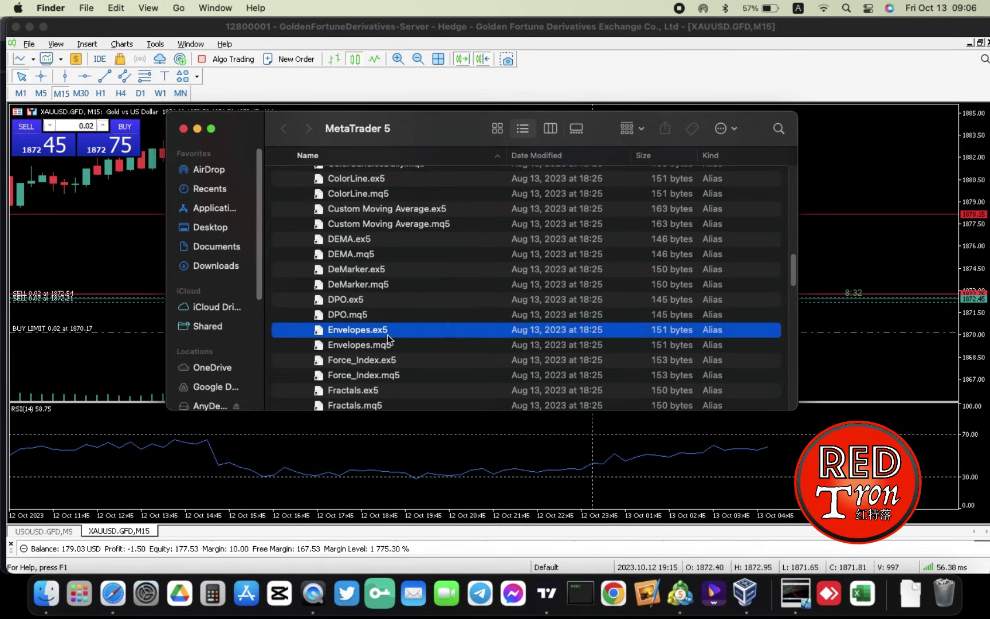
{"action": "left_click", "coordinate": [911, 593]}
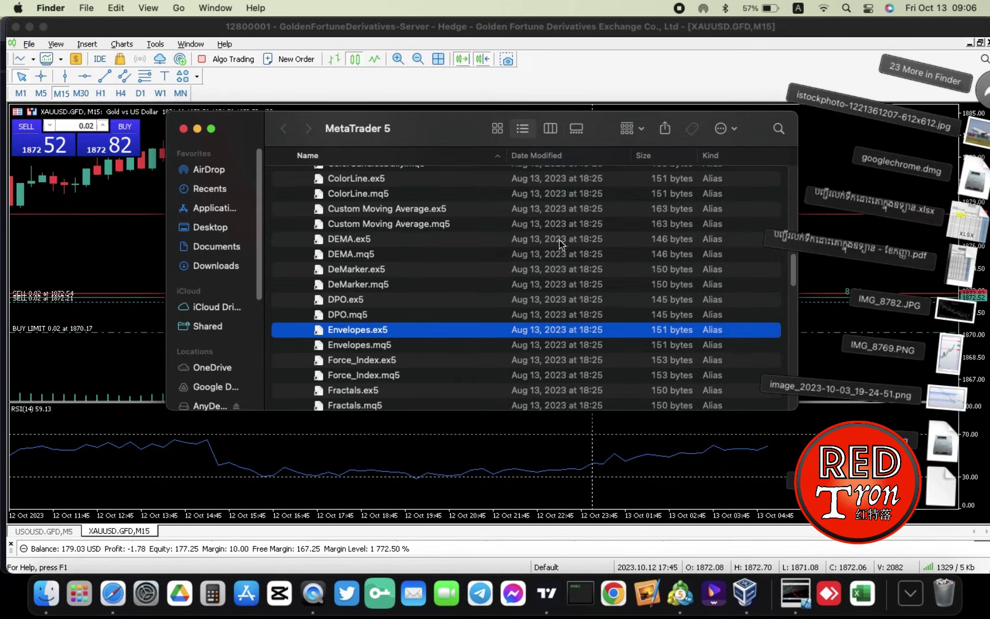
{"action": "left_click", "coordinate": [182, 131]}
Close the Finder window and add candle-timer-indicator via Insert › Indicators › Custom
{"action": "left_click", "coordinate": [182, 131]}
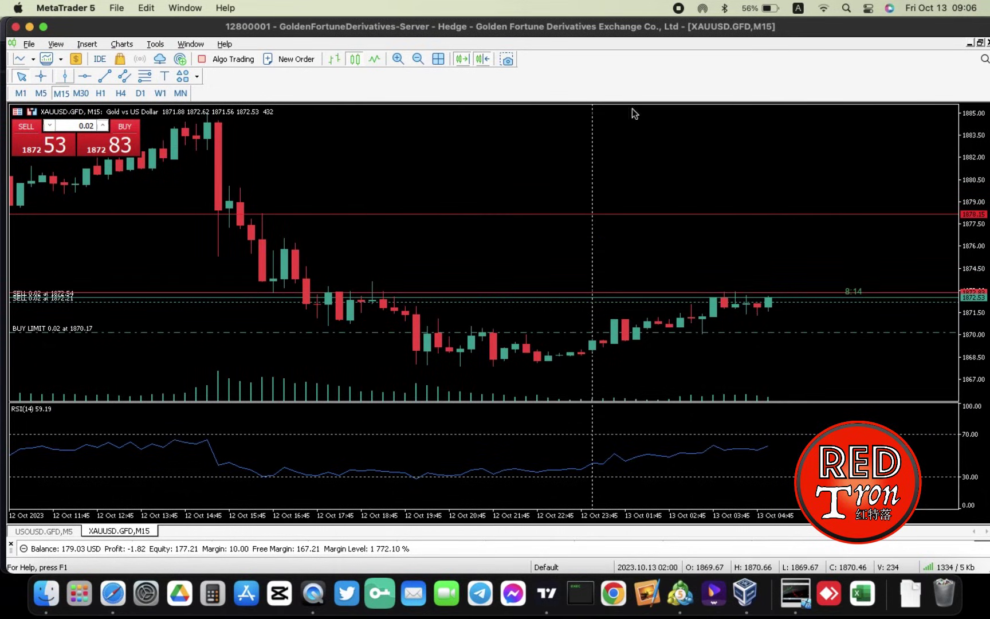
{"action": "left_click", "coordinate": [87, 45]}
{"action": "mouse_move", "coordinate": [98, 60]}
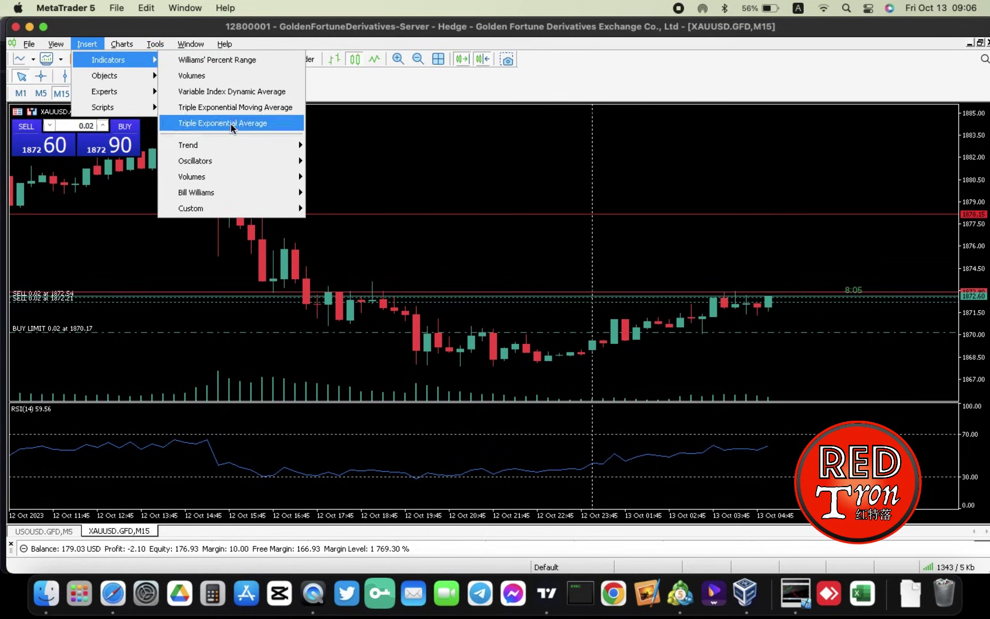
{"action": "mouse_move", "coordinate": [216, 208]}
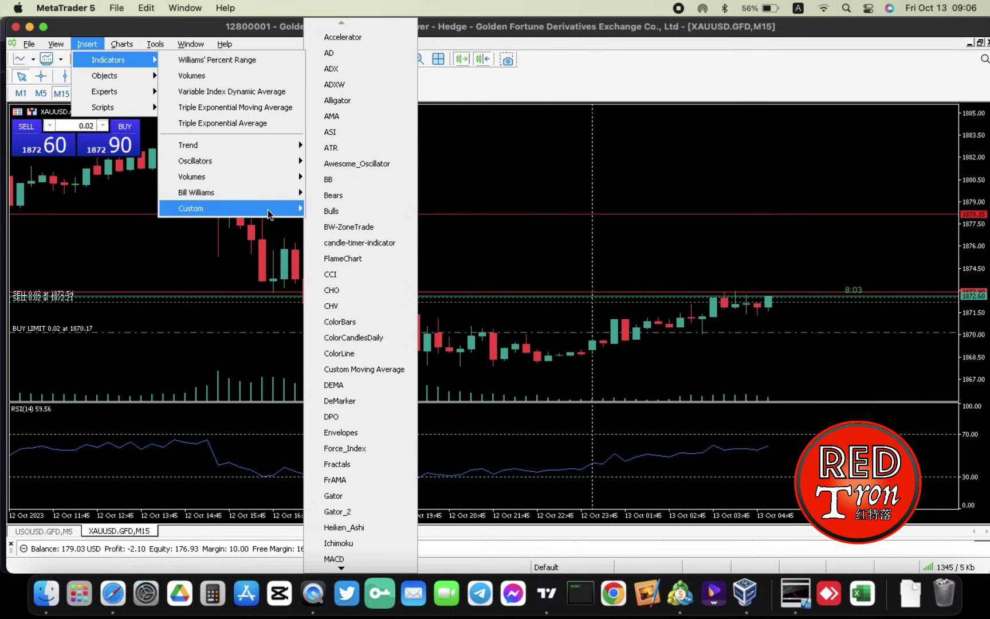
{"action": "left_click", "coordinate": [369, 245]}
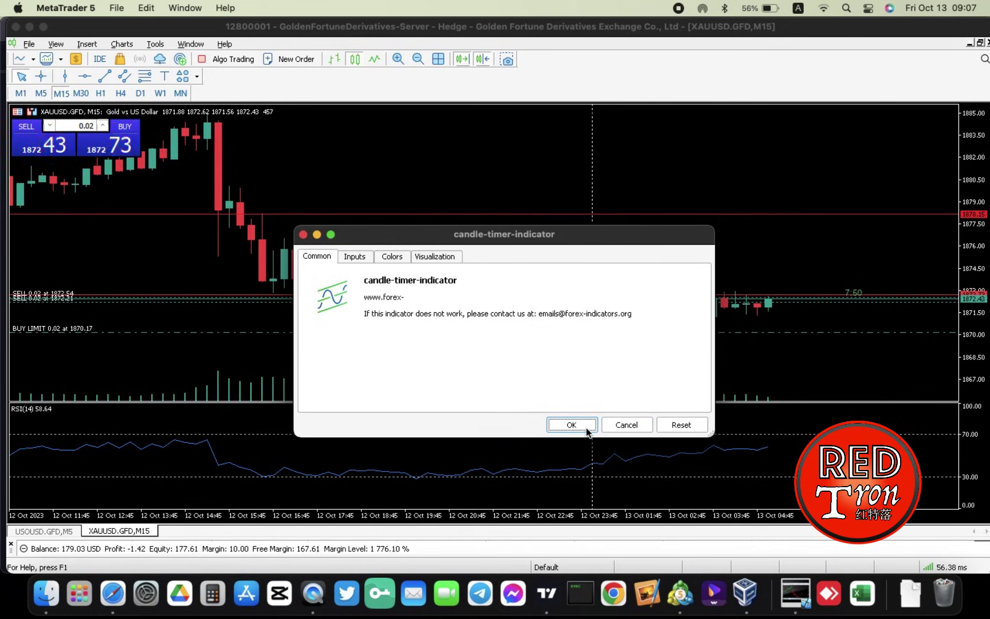
Dismiss the candle-timer-indicator dialog and check the 7:40 countdown beside the current candle
{"action": "left_click", "coordinate": [627, 426]}
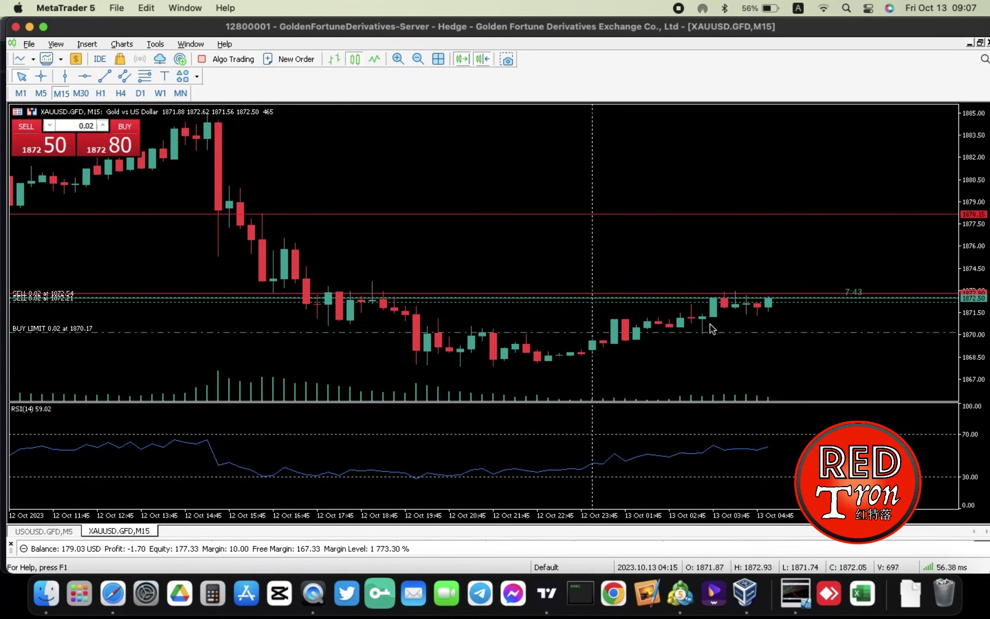
{"action": "mouse_move", "coordinate": [700, 320]}
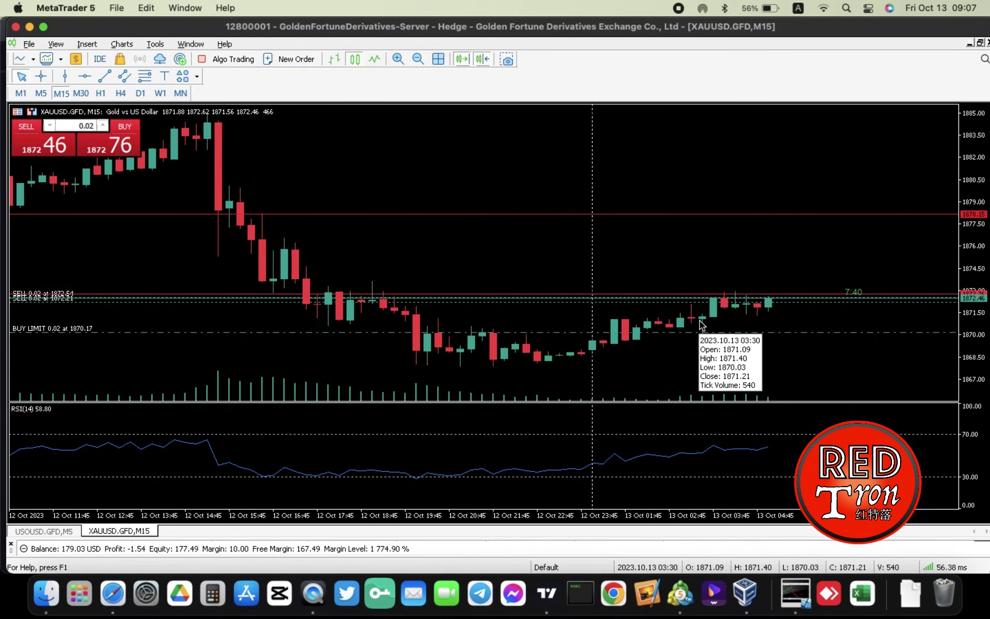